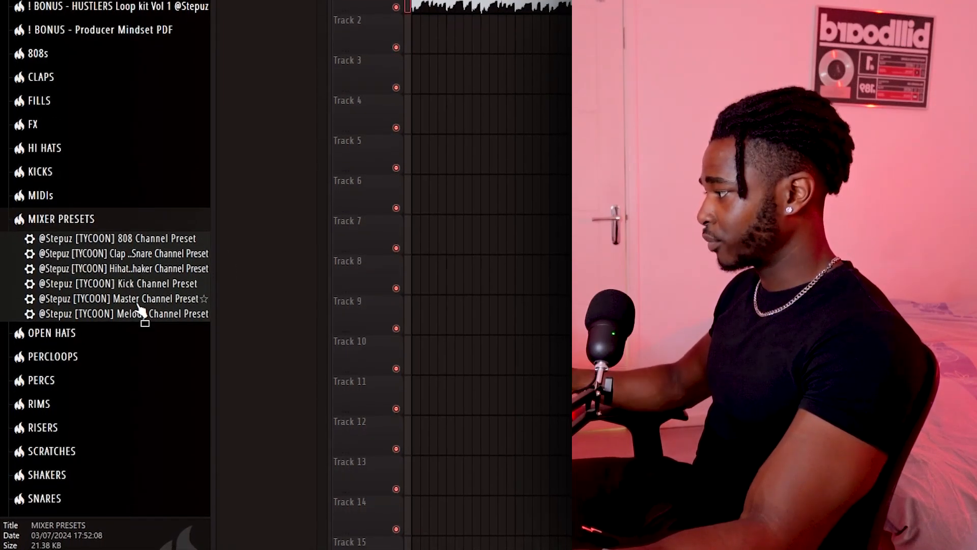
# Route the melody sample to mixer insert 1 and load the TYCOON Melody Channel Preset on that insert.
pyautogui.press('F9')
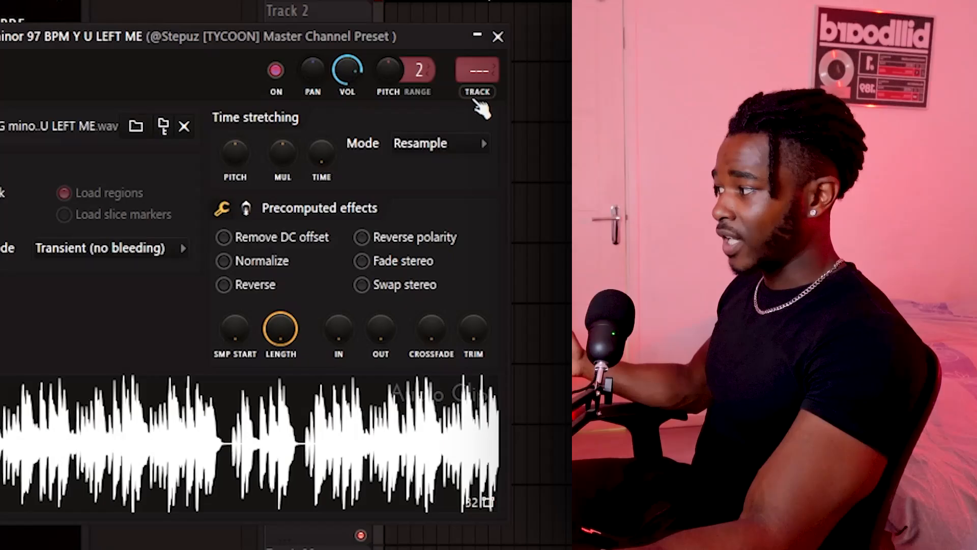
pyautogui.moveTo(478, 104); pyautogui.dragTo(478, 97)
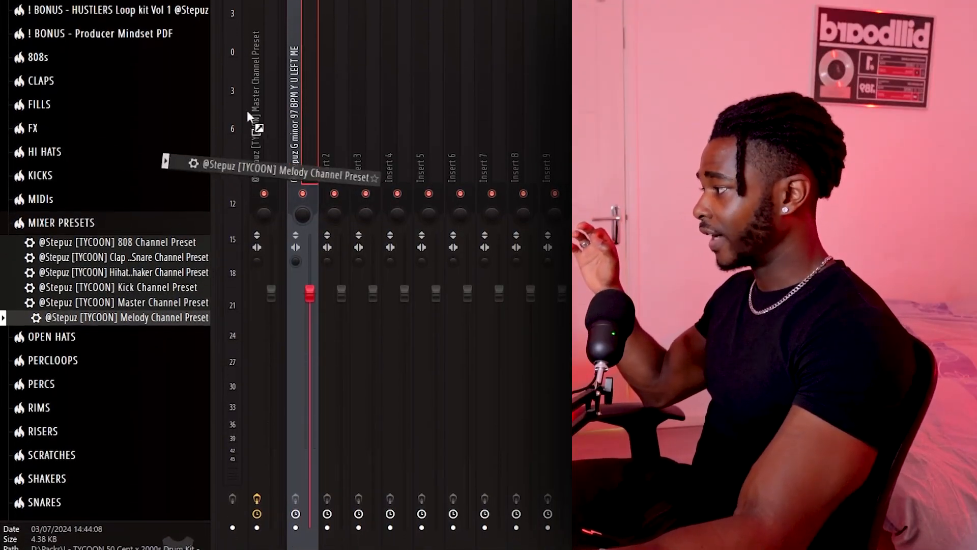
pyautogui.moveTo(248, 113); pyautogui.dragTo(305, 105)
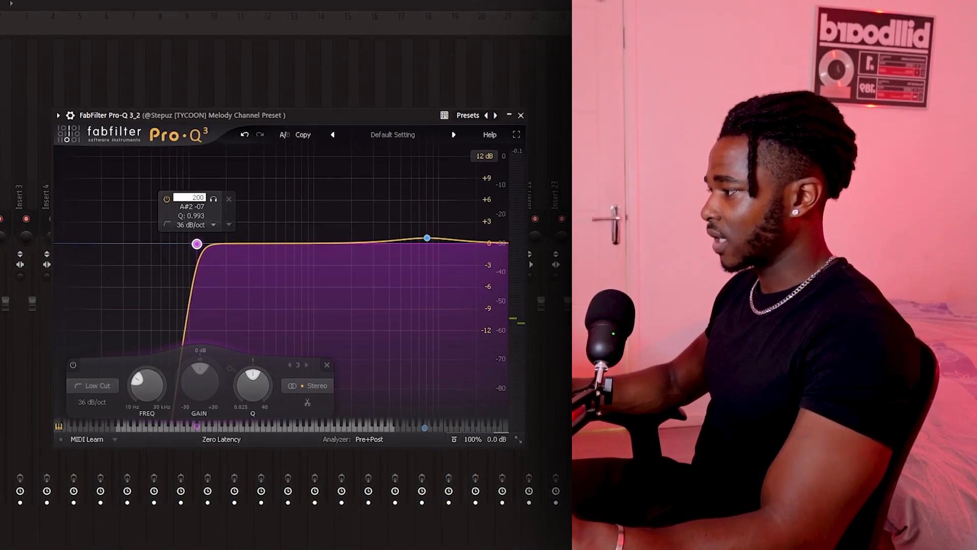
# Set the low cut of the melody channel's Pro-Q 3 to 200 Hz and adjust the Pro-C 2 threshold.
pyautogui.press('Return')
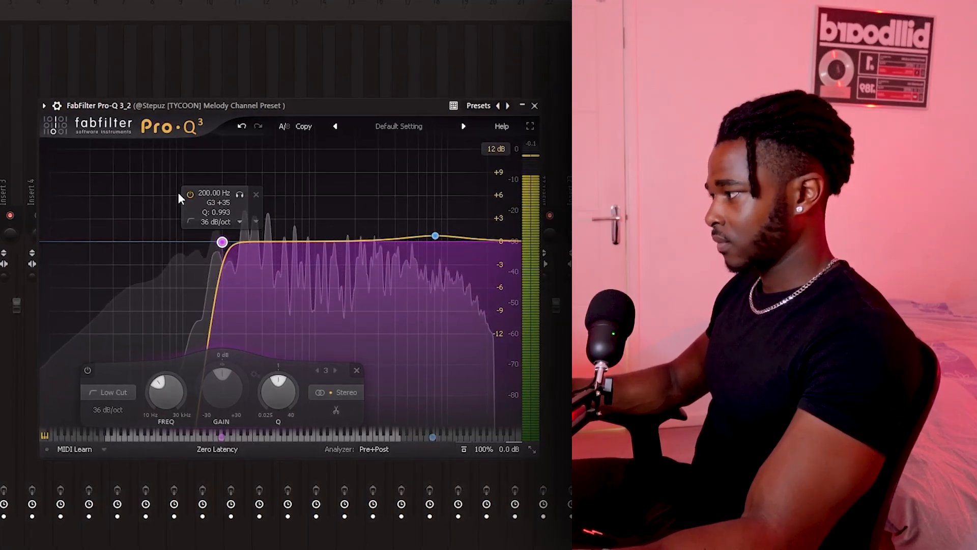
pyautogui.click(239, 194)
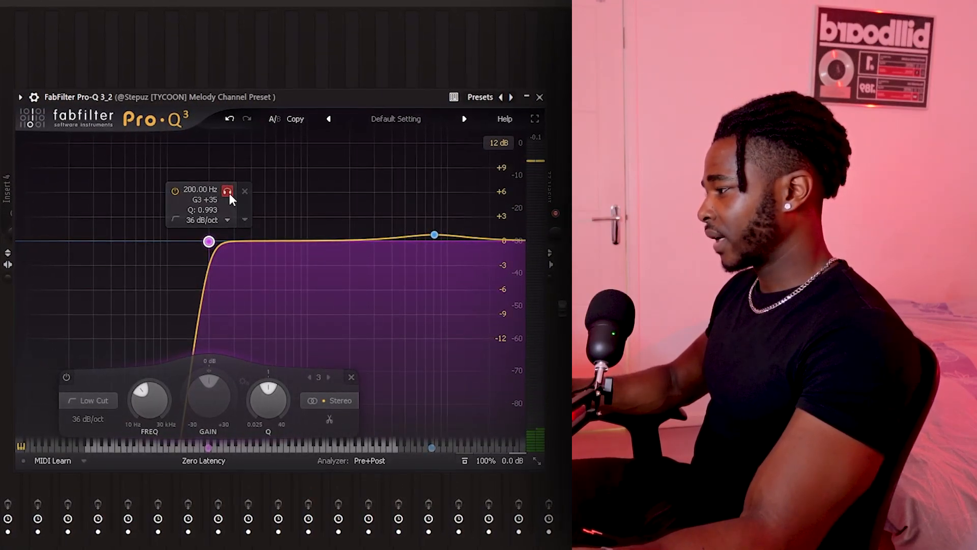
pyautogui.moveTo(228, 191); pyautogui.dragTo(219, 188)
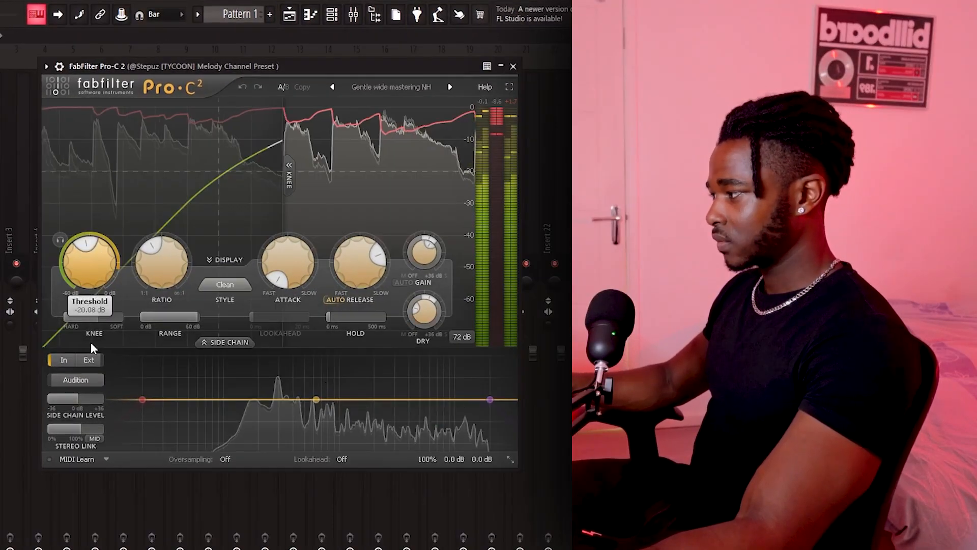
pyautogui.moveTo(91, 342); pyautogui.dragTo(83, 320)
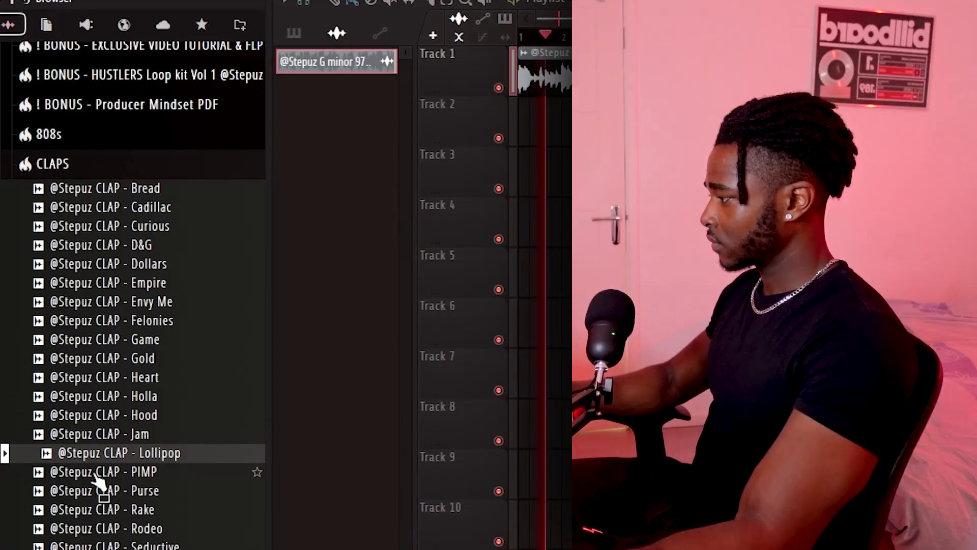
pyautogui.click(96, 473)
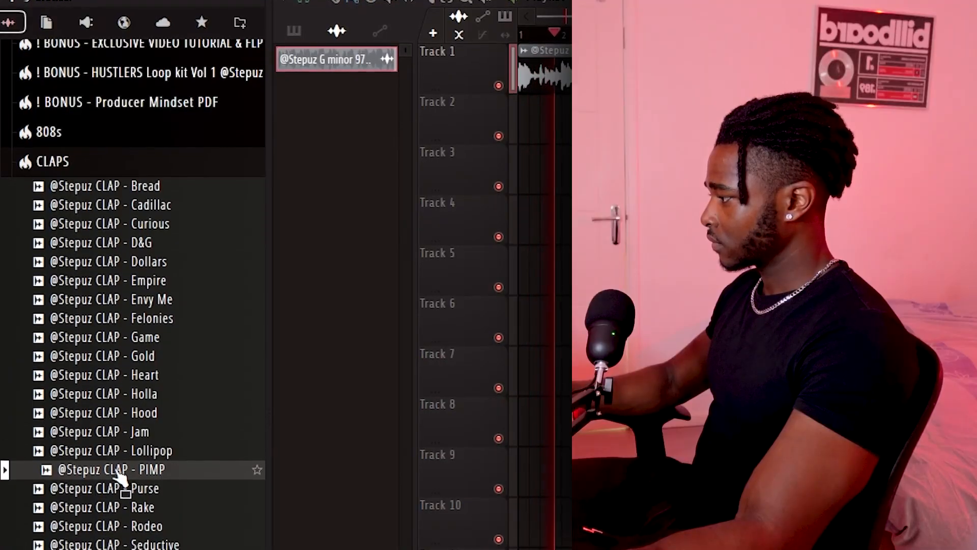
pyautogui.scroll(-4, 136, 458)
pyautogui.click(122, 300)
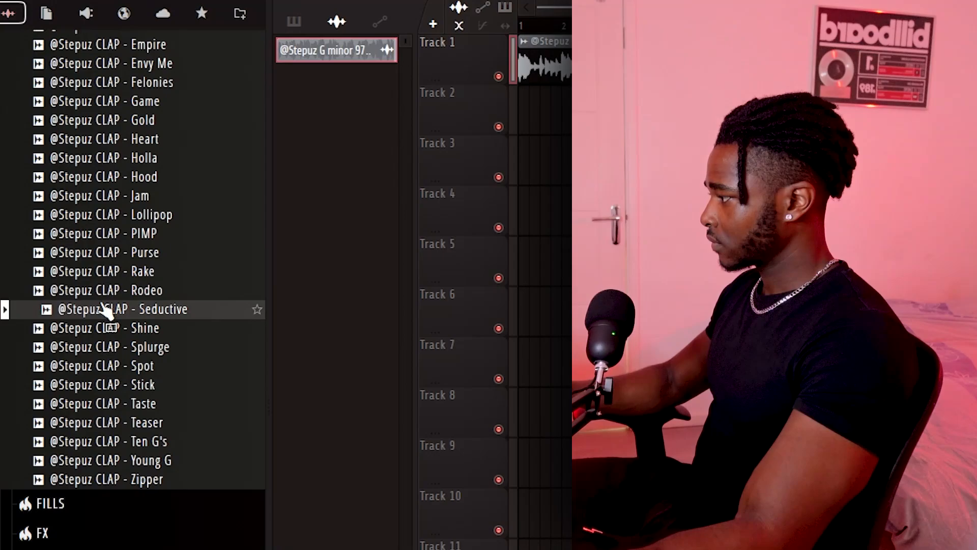
pyautogui.click(128, 400)
pyautogui.click(135, 454)
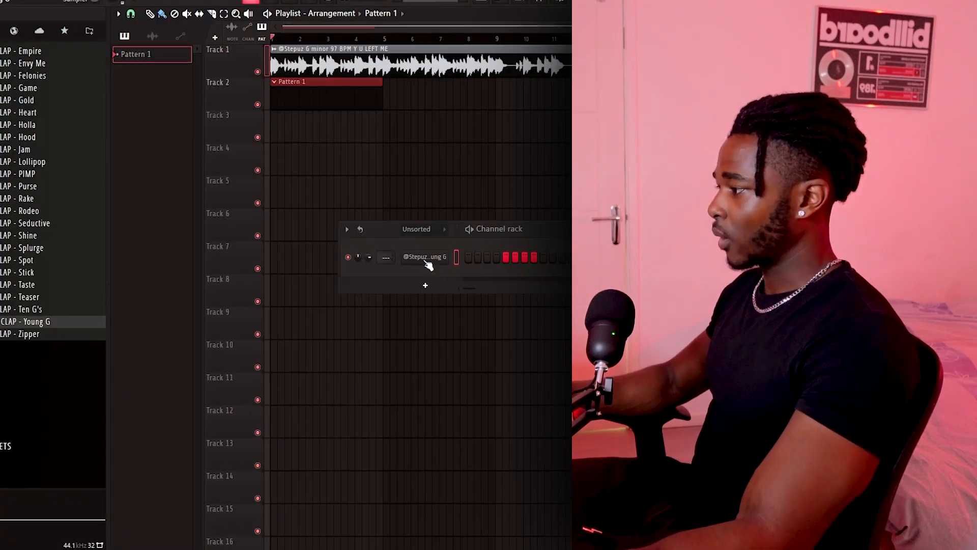
# Route the Young G clap to mixer insert 2 and load the TYCOON Clap & Snare Channel Preset on it.
pyautogui.click(427, 261)
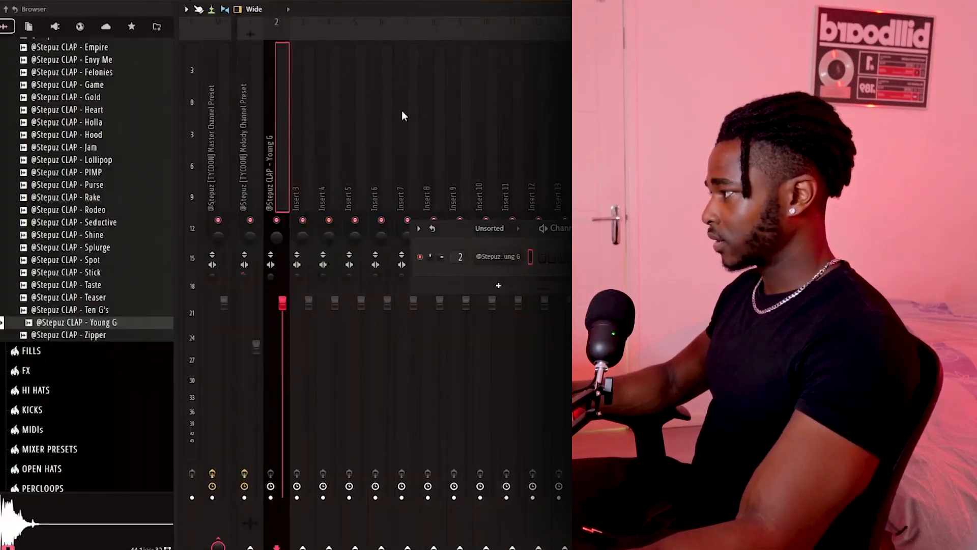
pyautogui.scroll(10, 40, 157)
pyautogui.click(36, 184)
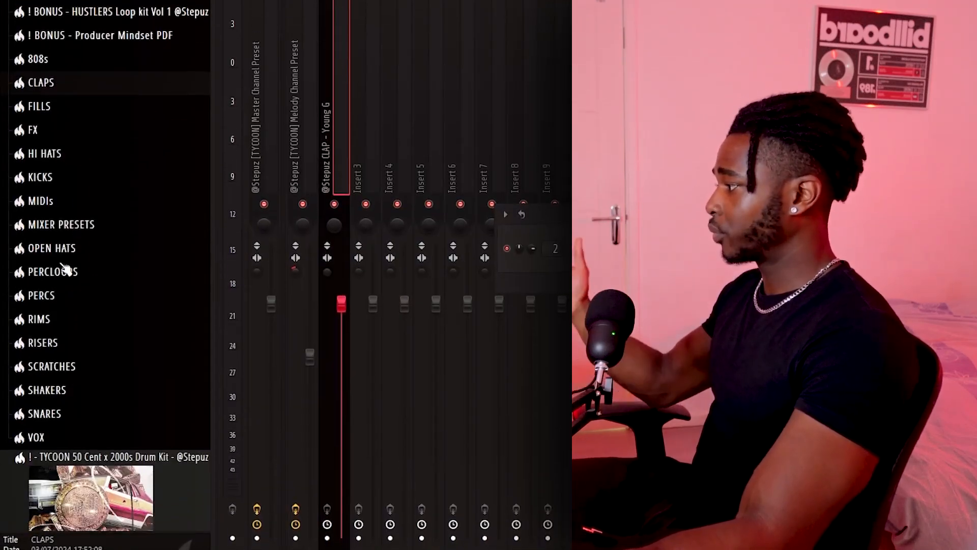
pyautogui.click(62, 224)
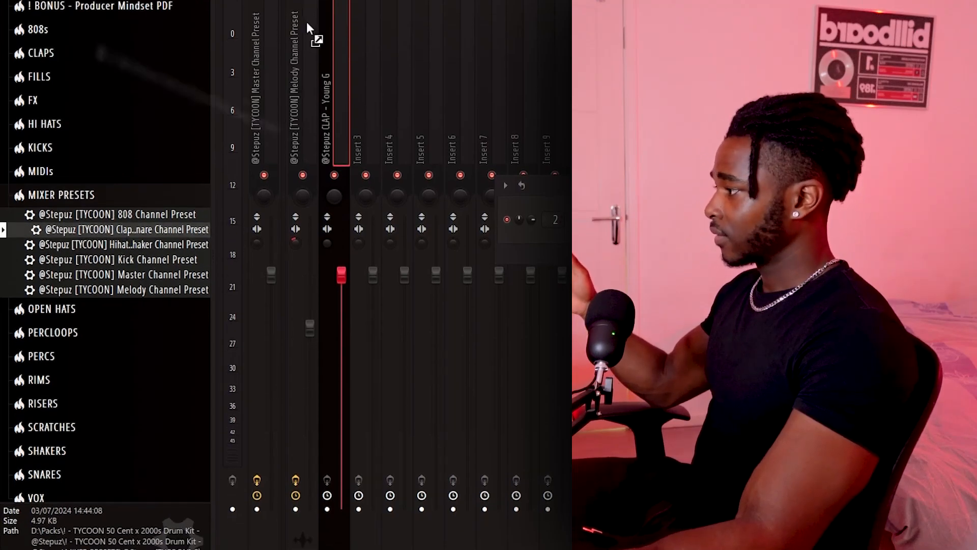
pyautogui.moveTo(307, 24); pyautogui.dragTo(342, 47)
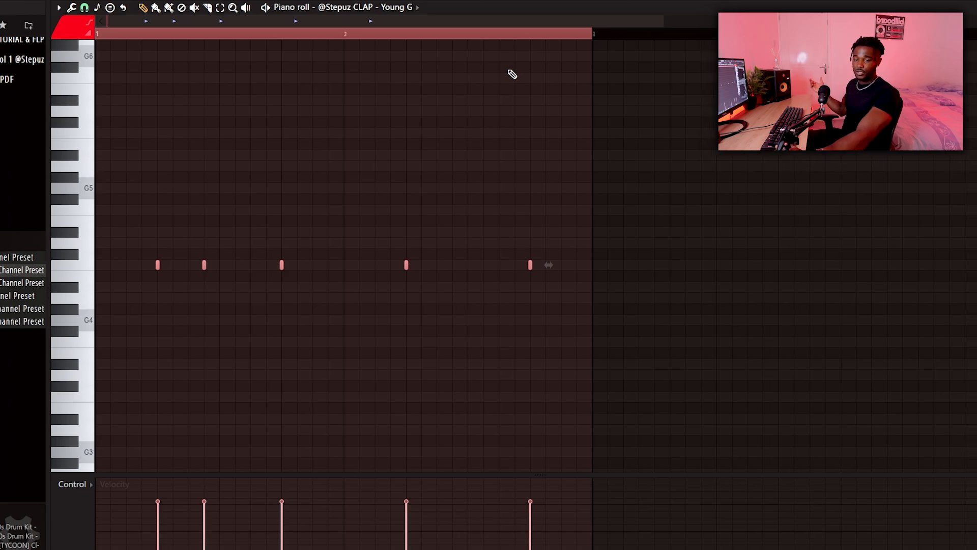
# Duplicate the two-bar clap pattern to fill four bars and add extra clap notes in bar 4.
pyautogui.hotkey('ctrl', 'b')
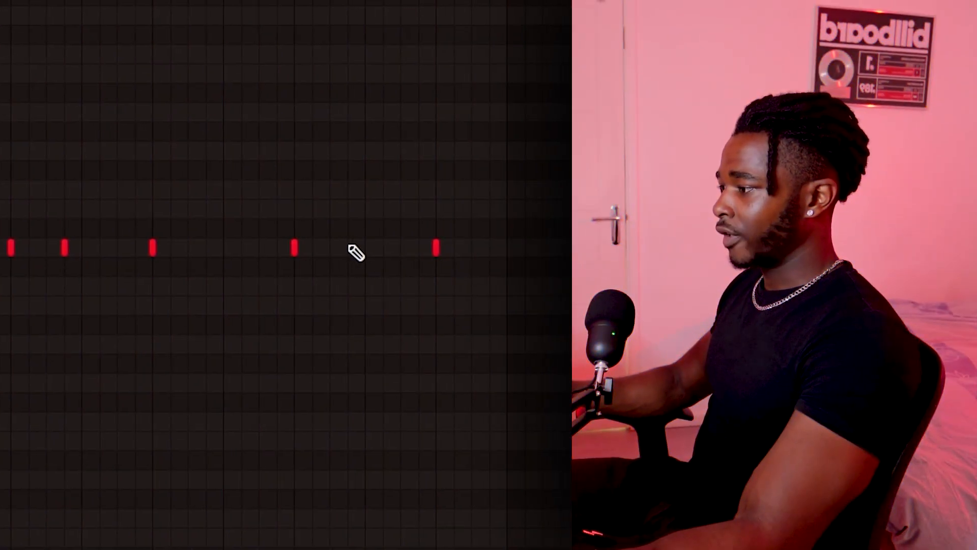
pyautogui.click(349, 248)
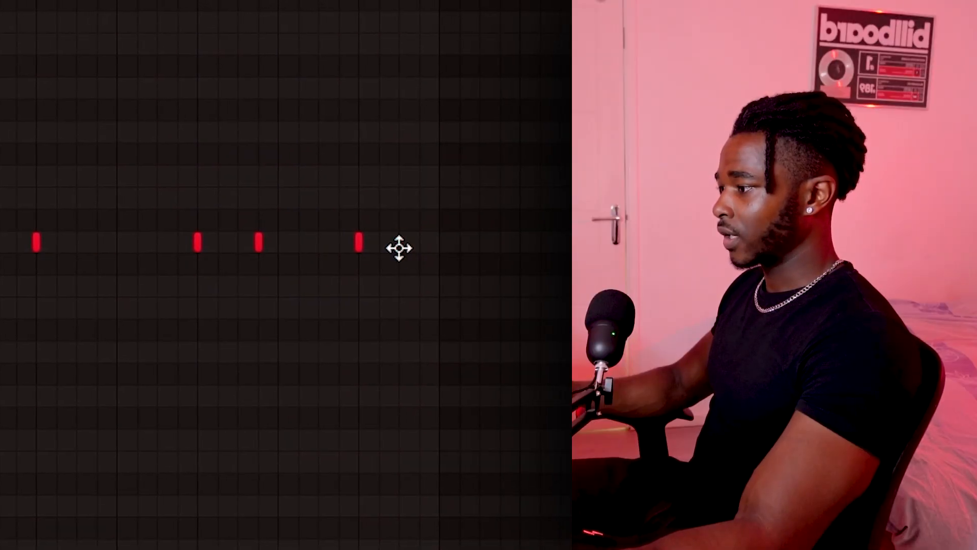
pyautogui.click(399, 248)
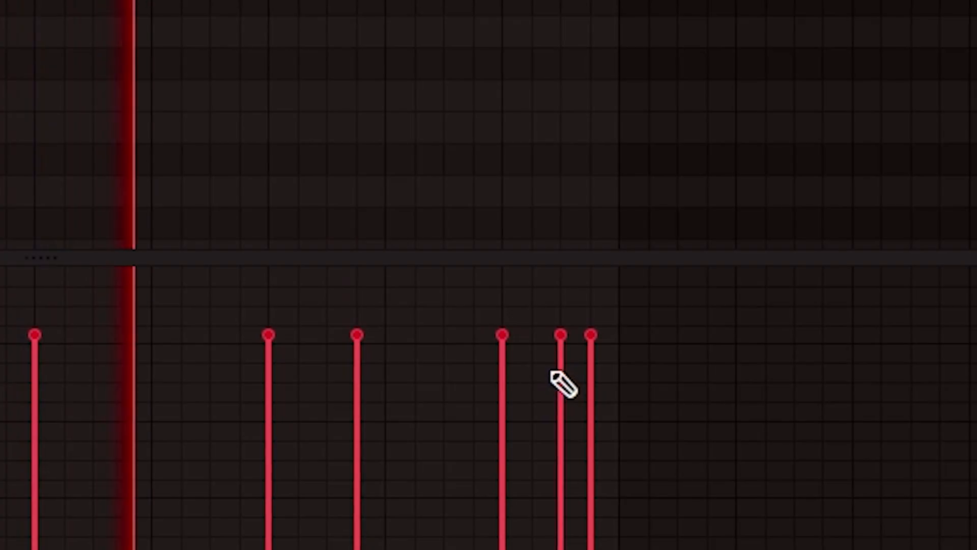
# Lower the velocity of the second-to-last clap note and duplicate the four-bar clap pattern.
pyautogui.moveTo(564, 383); pyautogui.dragTo(566, 427)
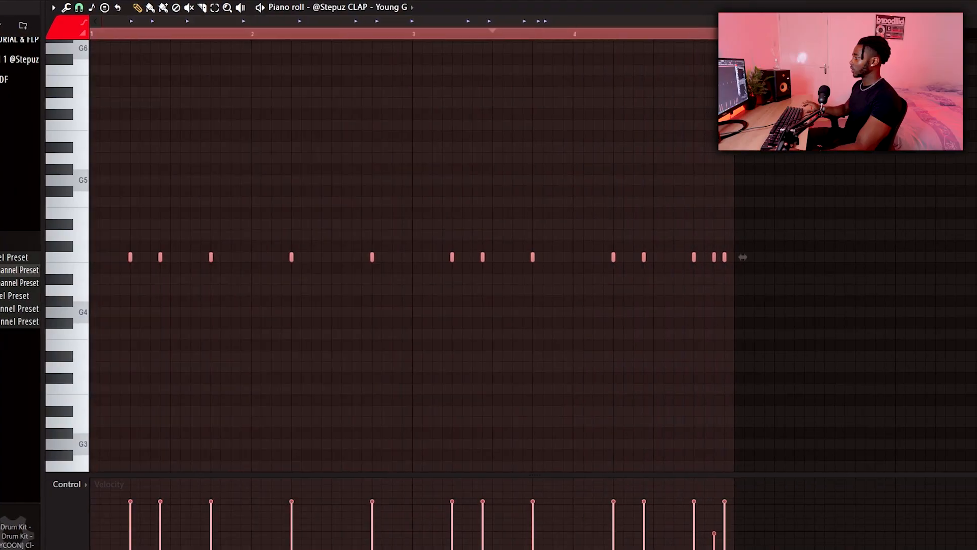
pyautogui.hotkey('ctrl', 'b')
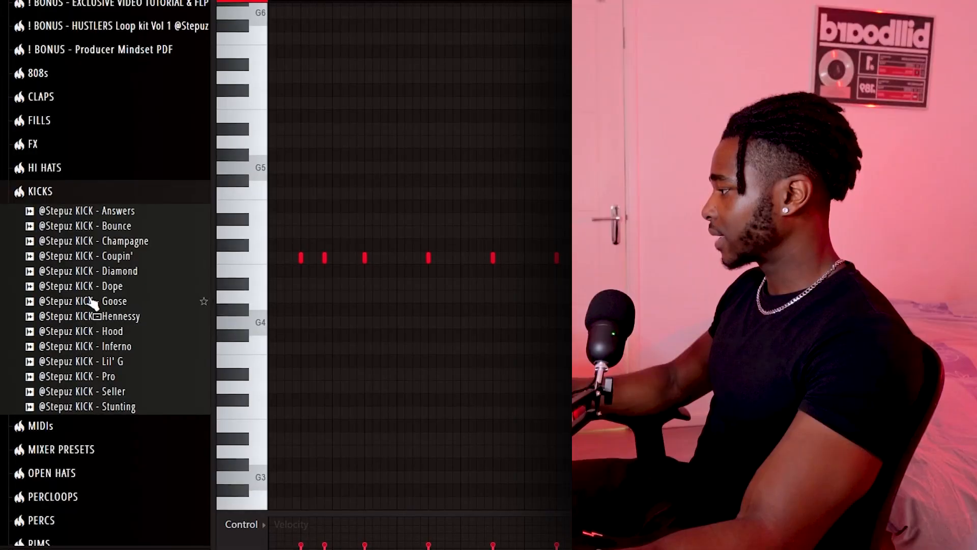
pyautogui.click(105, 386)
pyautogui.click(102, 338)
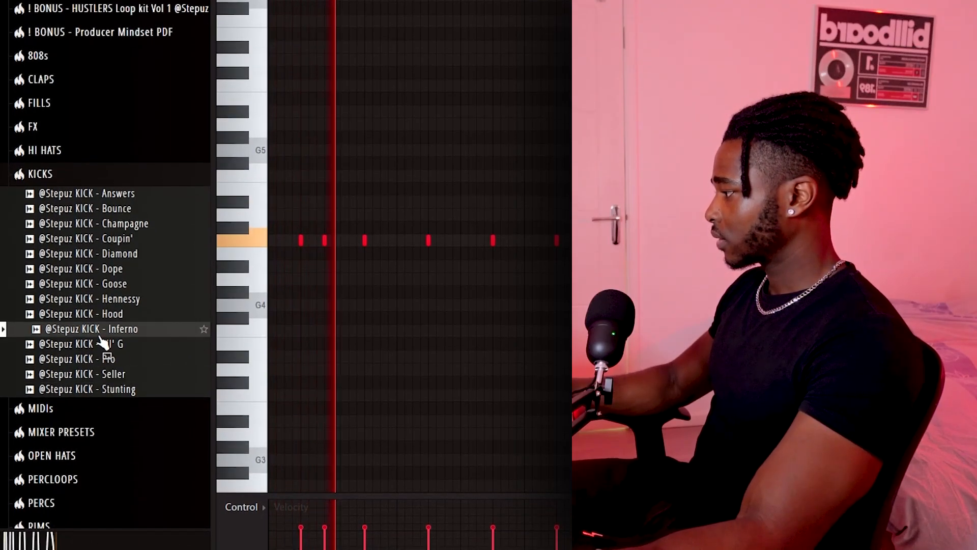
pyautogui.click(95, 294)
pyautogui.click(93, 222)
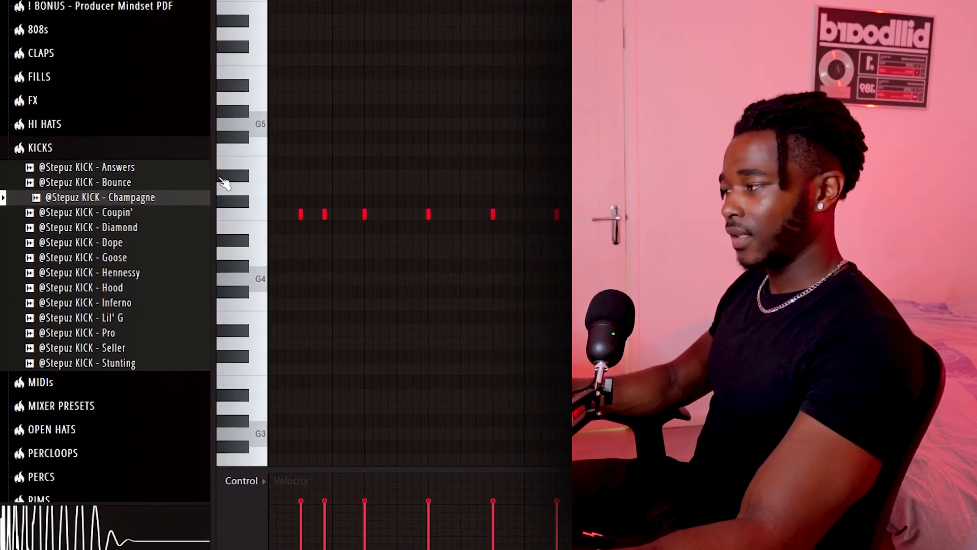
pyautogui.press('F6')
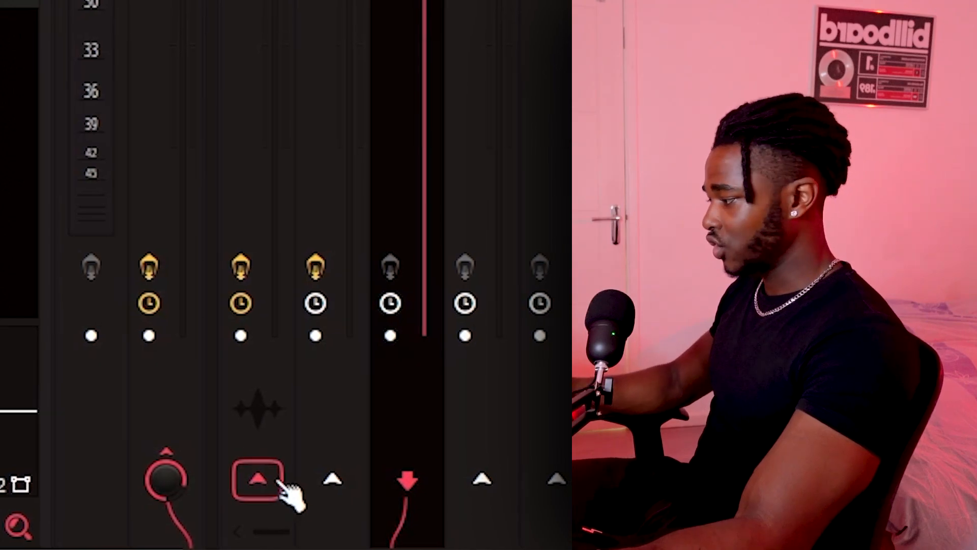
# Sidechain the kick's mixer track to the melody track and choose the sidechain input in the melody channel's Fruity Limiter.
pyautogui.rightClick(251, 482)
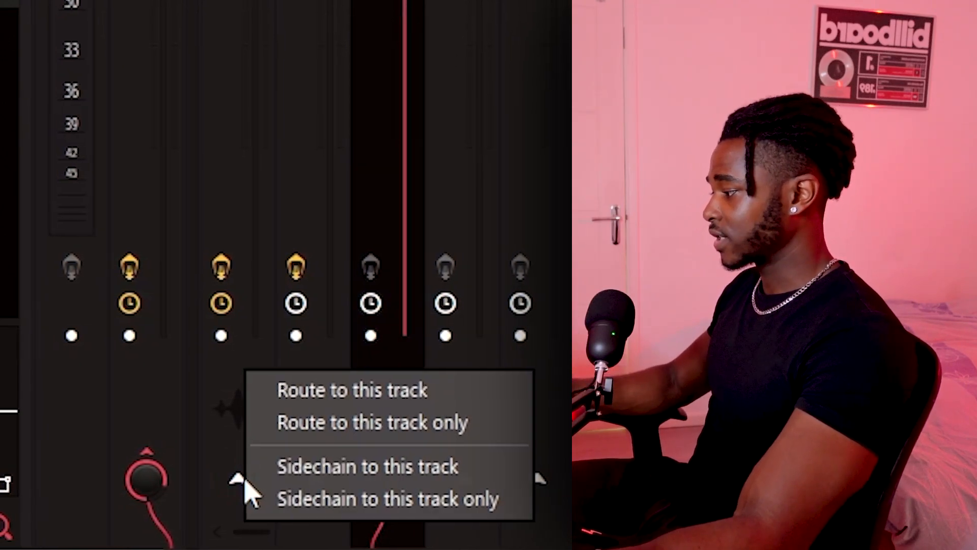
pyautogui.click(350, 469)
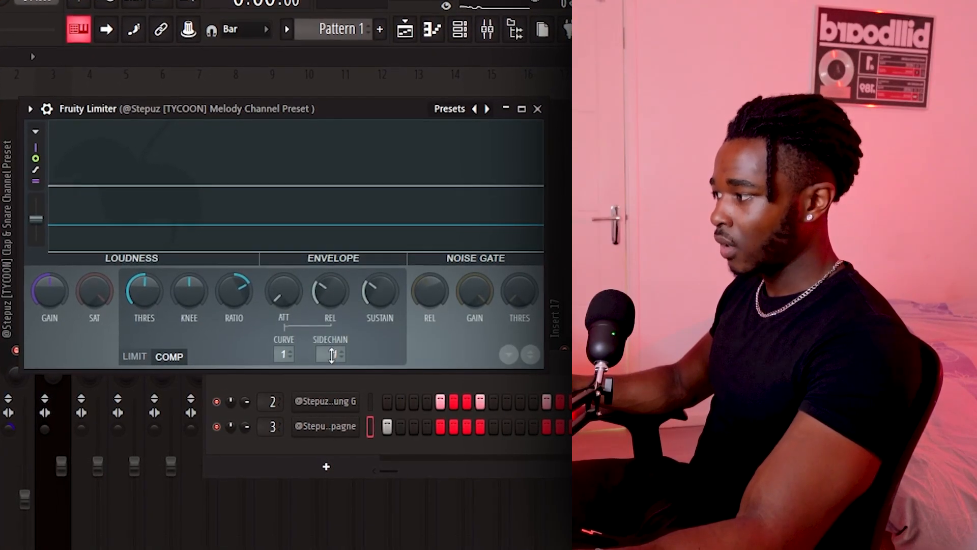
pyautogui.click(331, 355)
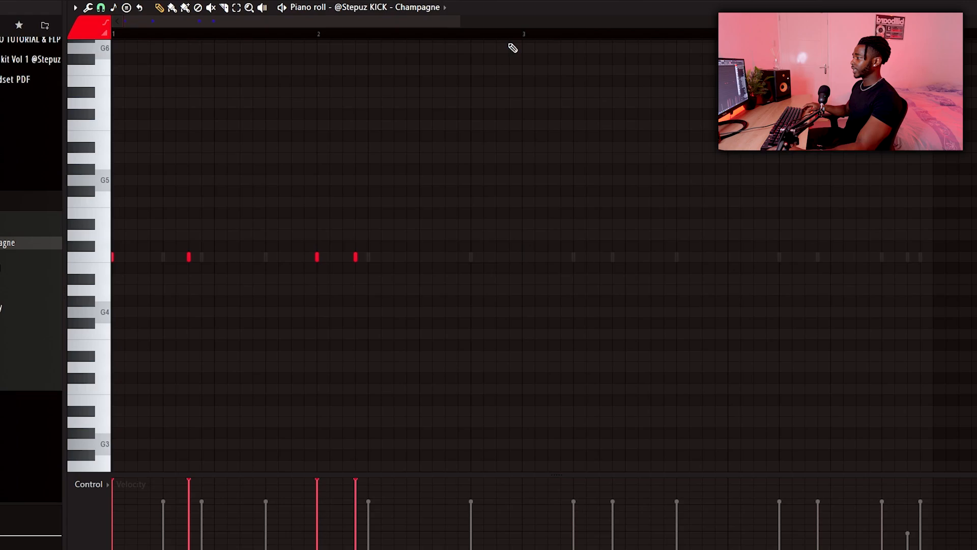
# Duplicate the two-bar kick pattern to fill four bars and move the lower-pitched kick note to the end of bar 2.
pyautogui.hotkey('ctrl', 'a')
pyautogui.hotkey('ctrl', 'b')
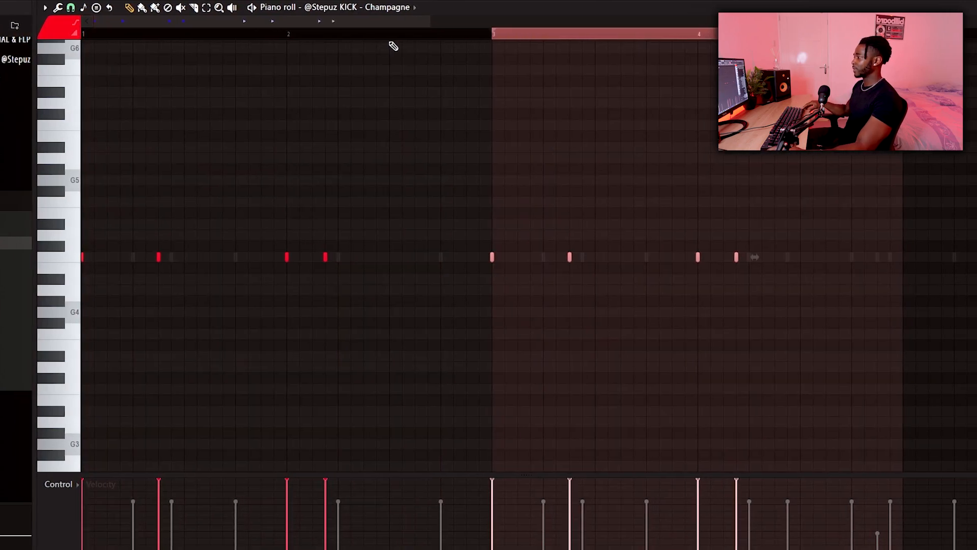
pyautogui.scroll(-2, 522, 150)
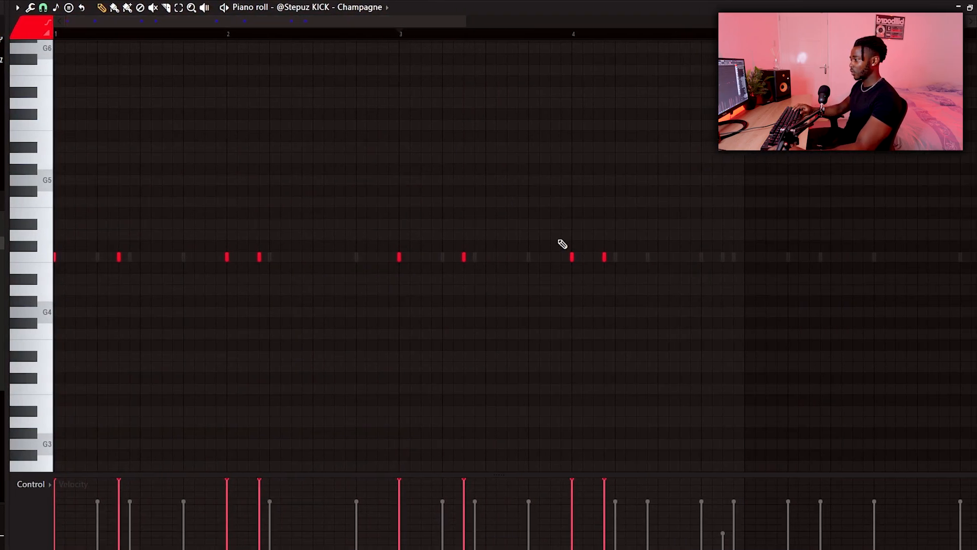
pyautogui.press('space')
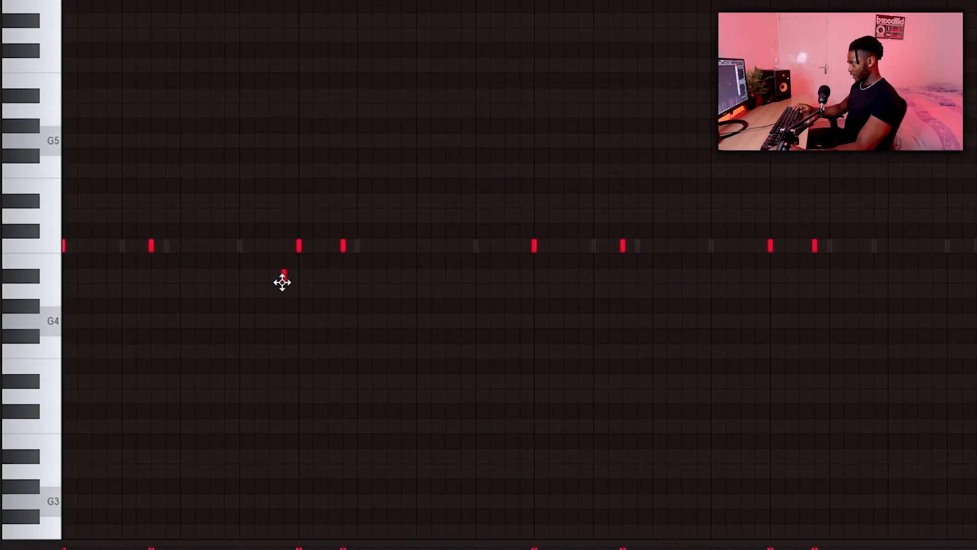
pyautogui.moveTo(269, 282); pyautogui.dragTo(480, 288)
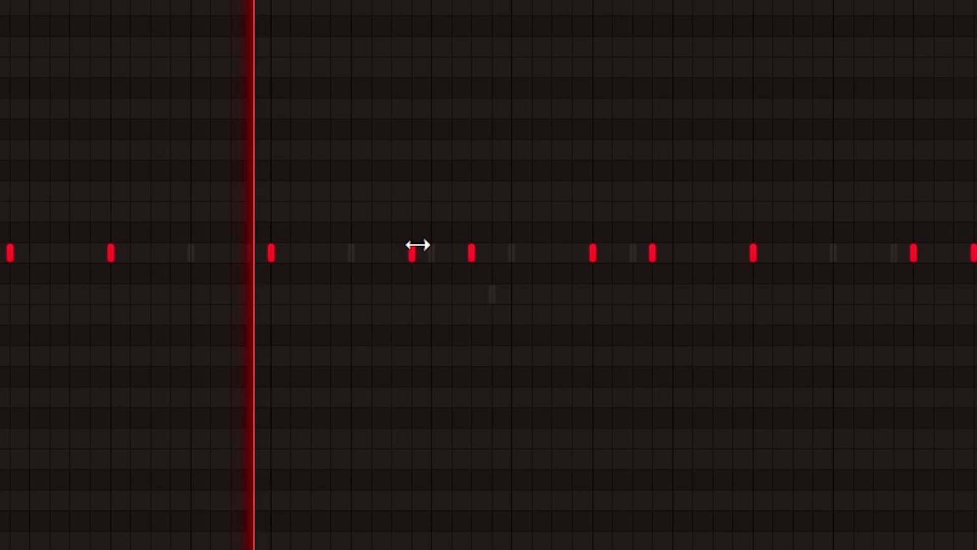
# Shift the clap note late in bar 2 slightly earlier and delete a clap note near the end of bar 4.
pyautogui.moveTo(407, 245); pyautogui.dragTo(387, 243)
pyautogui.press('space')
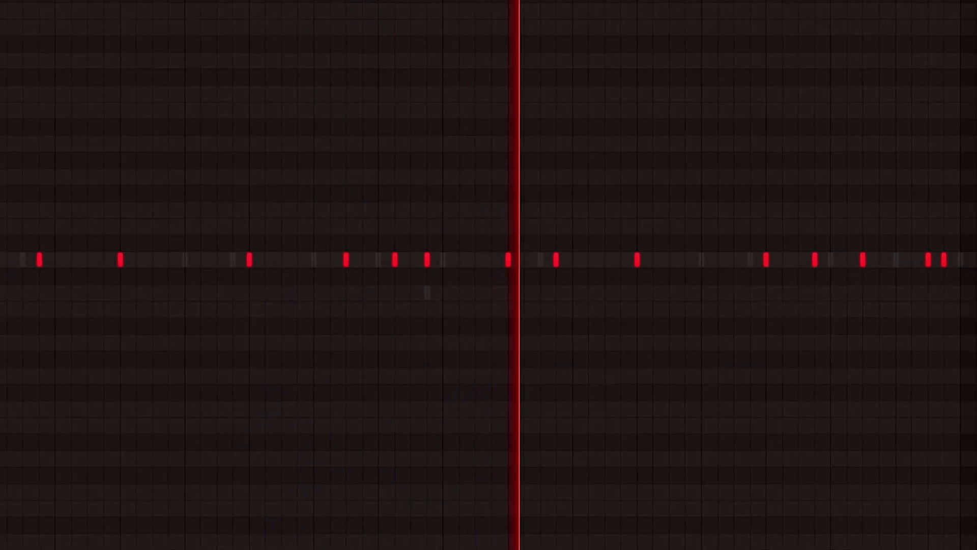
pyautogui.rightClick(889, 259)
pyautogui.rightClick(890, 259)
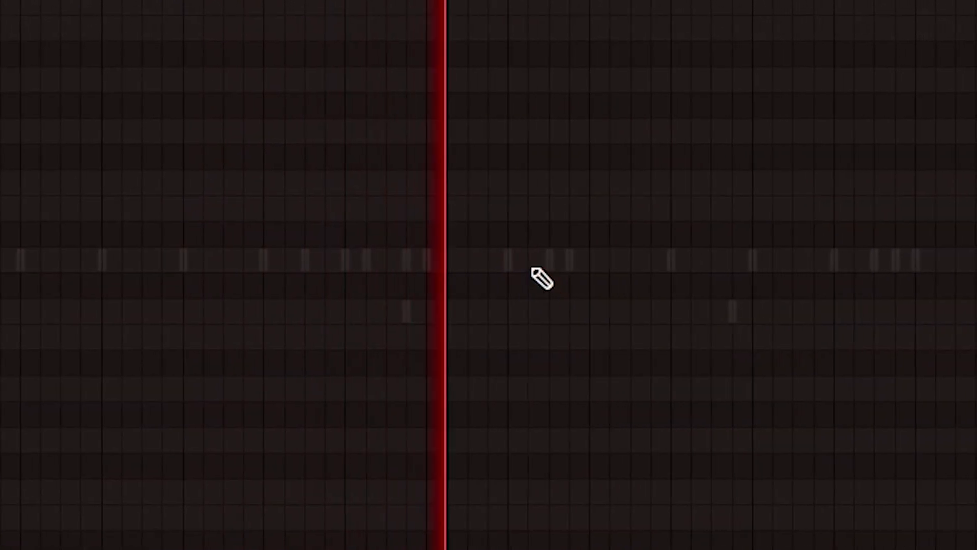
pyautogui.click(528, 259)
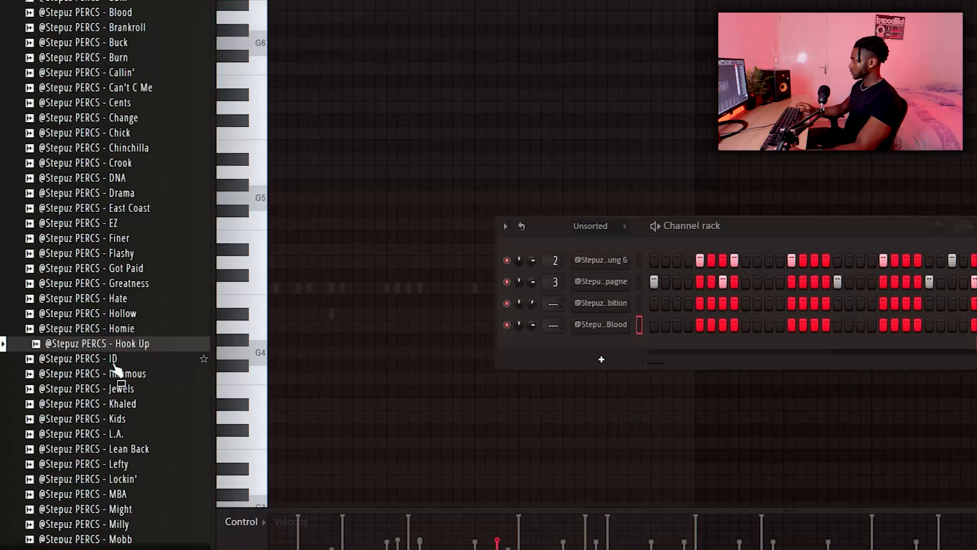
pyautogui.click(114, 363)
pyautogui.click(106, 433)
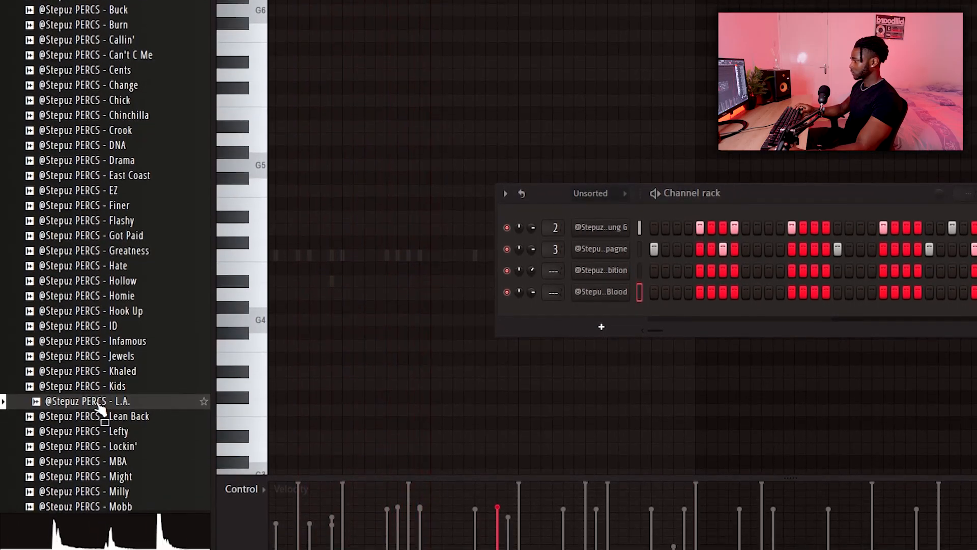
pyautogui.moveTo(100, 407); pyautogui.dragTo(635, 325)
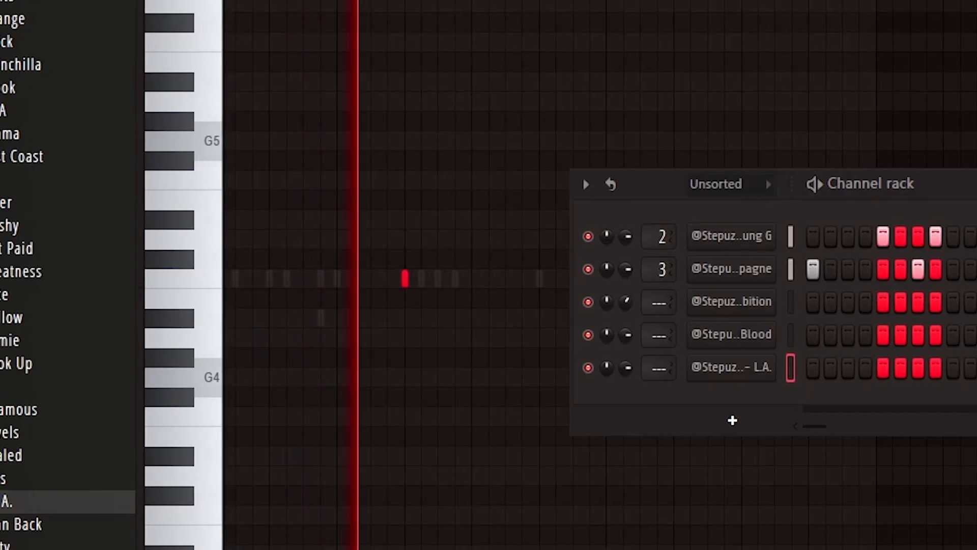
pyautogui.press('F6')
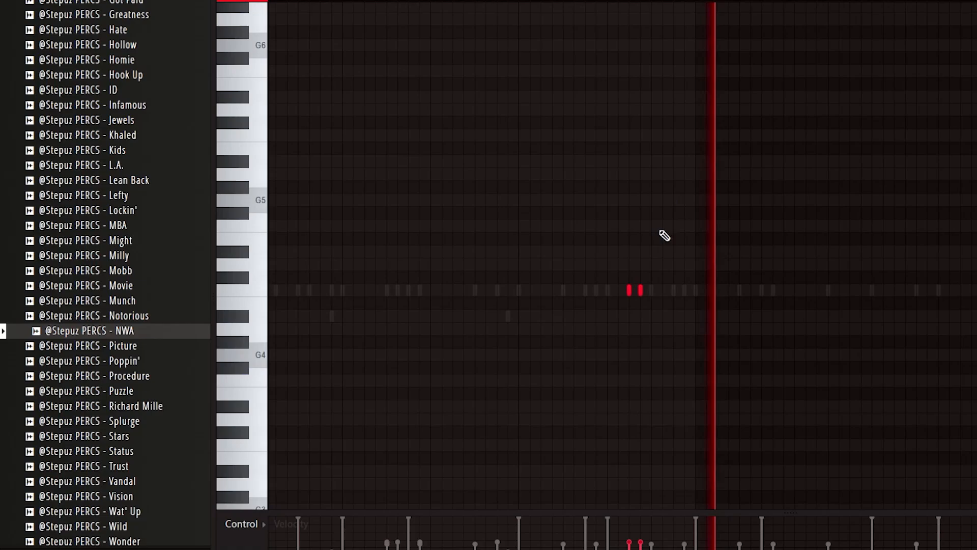
pyautogui.click(140, 417)
pyautogui.click(118, 443)
pyautogui.scroll(-6, 121, 437)
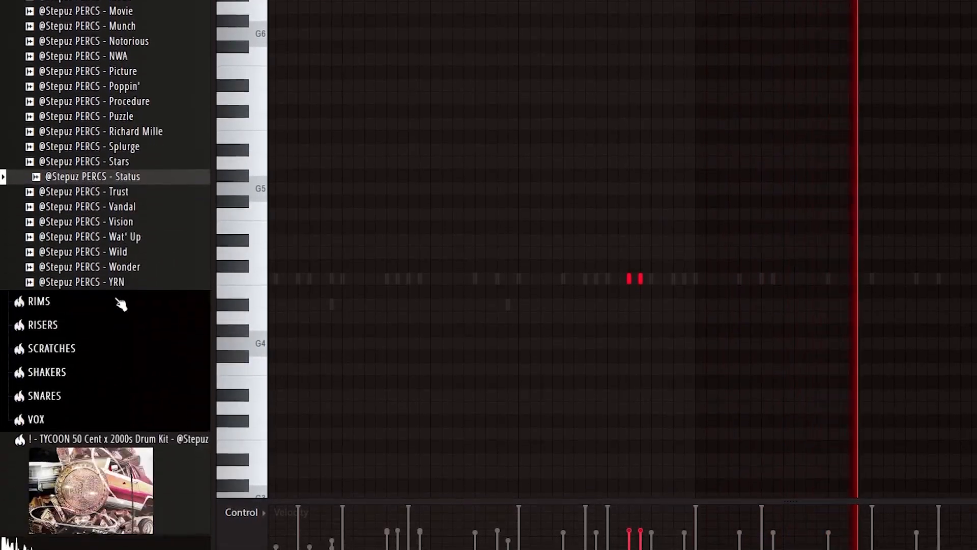
pyautogui.click(125, 257)
pyautogui.click(119, 225)
pyautogui.click(125, 194)
pyautogui.click(123, 222)
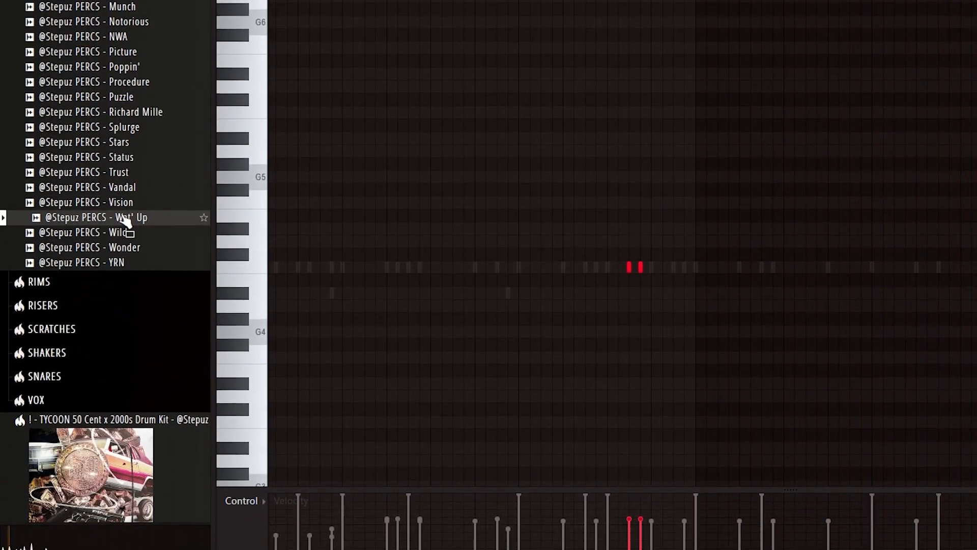
pyautogui.moveTo(124, 213); pyautogui.dragTo(637, 337)
pyautogui.press('F6')
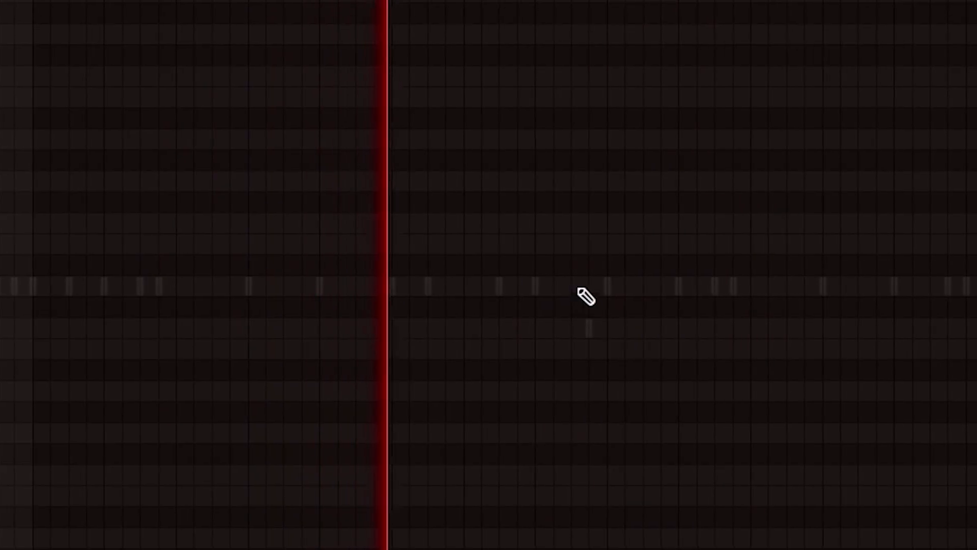
pyautogui.click(528, 288)
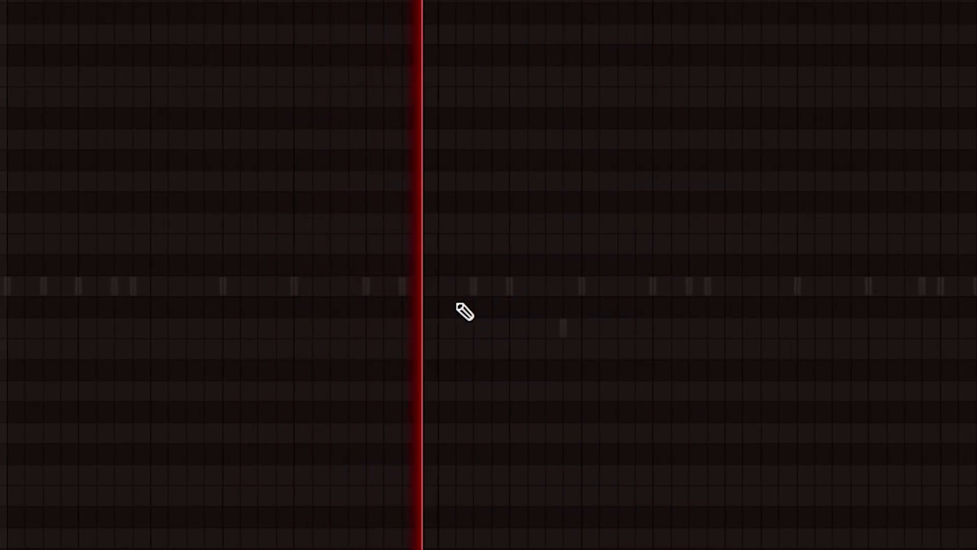
pyautogui.click(473, 305)
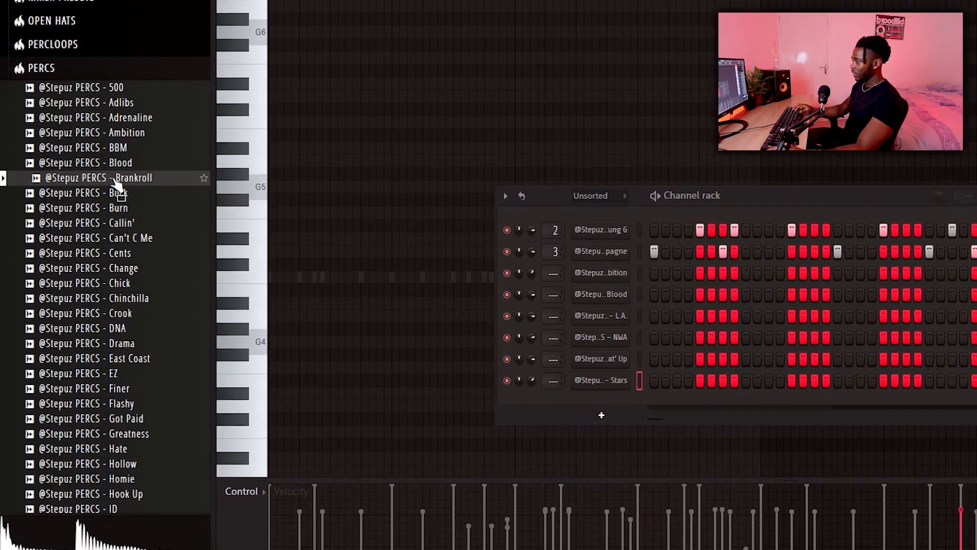
pyautogui.moveTo(113, 181); pyautogui.dragTo(579, 377)
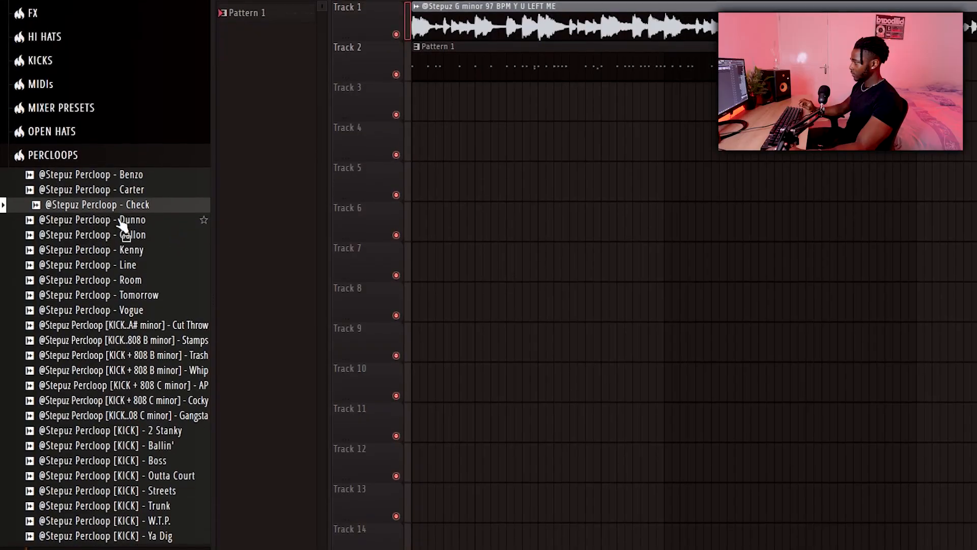
pyautogui.click(127, 188)
pyautogui.moveTo(131, 186); pyautogui.dragTo(524, 136)
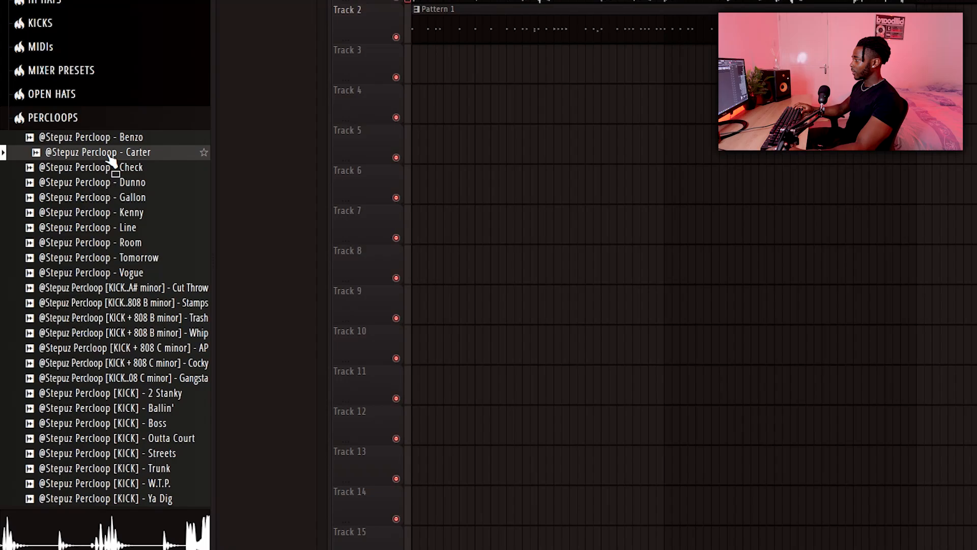
pyautogui.moveTo(525, 96); pyautogui.dragTo(524, 96)
pyautogui.press('space')
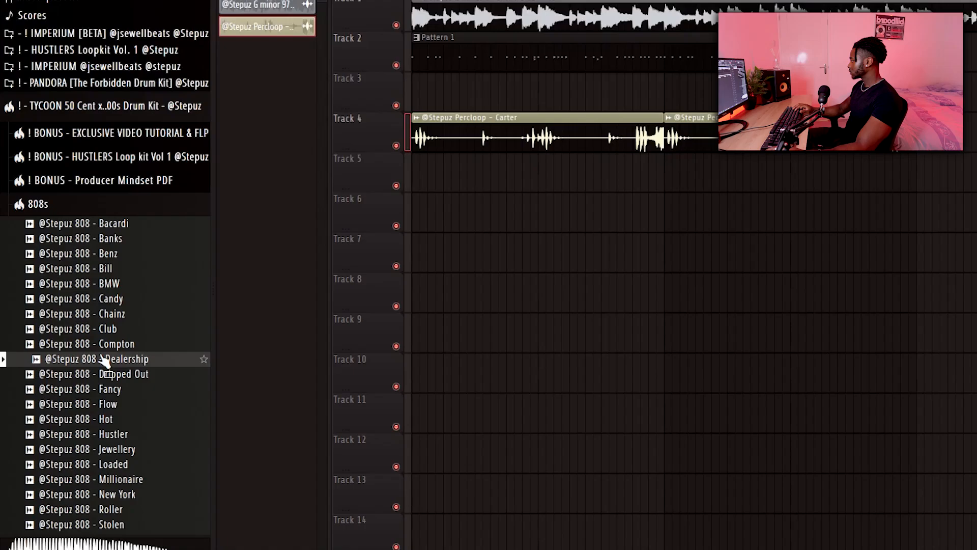
pyautogui.press('F6')
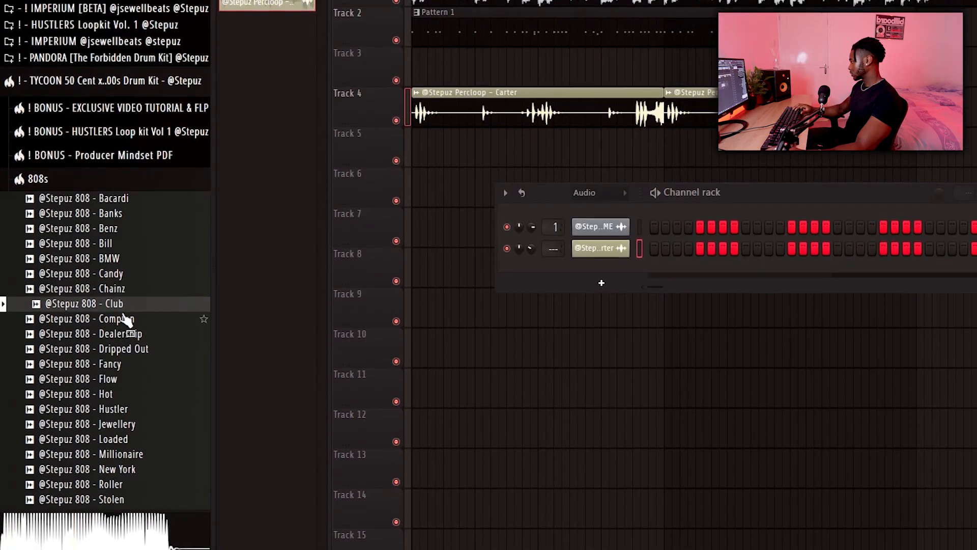
pyautogui.press('space')
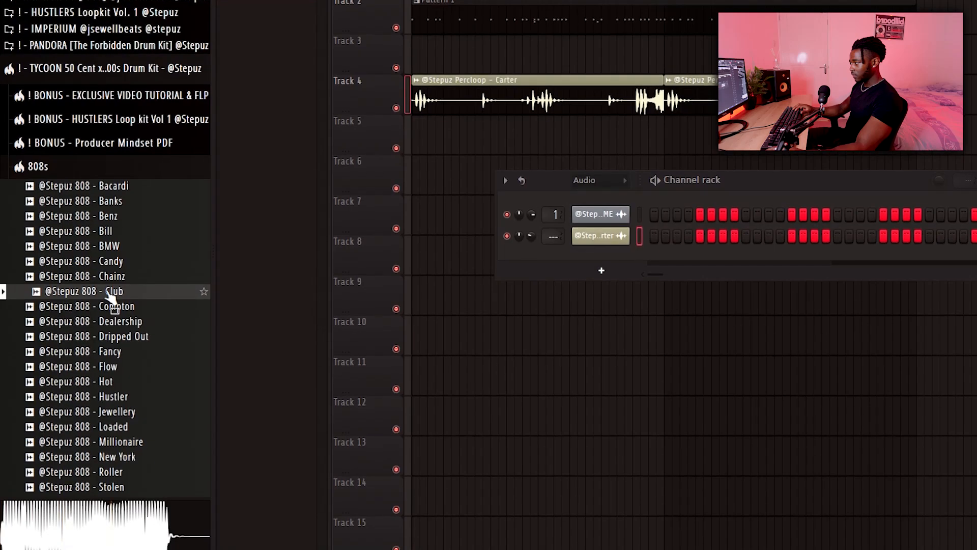
pyautogui.moveTo(646, 252); pyautogui.dragTo(684, 246)
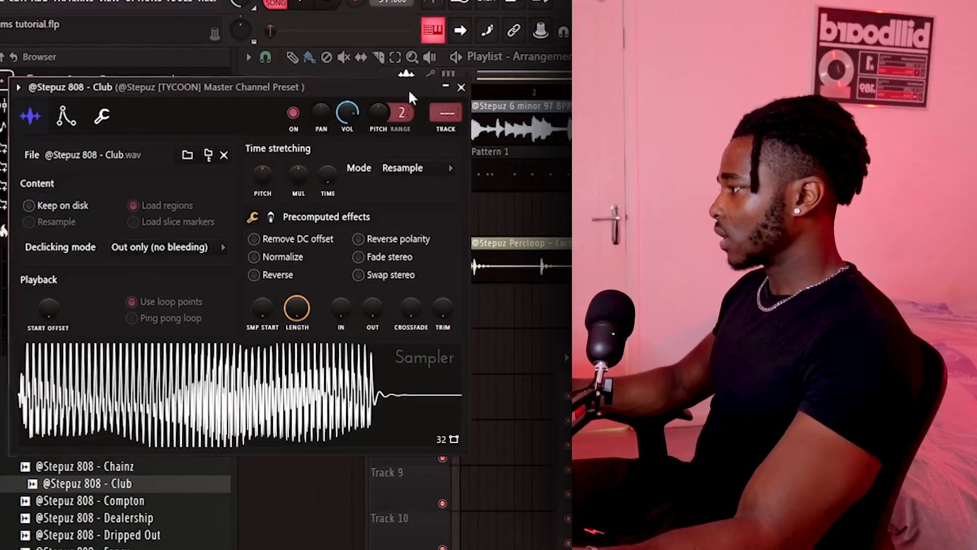
pyautogui.click(443, 126)
pyautogui.click(459, 84)
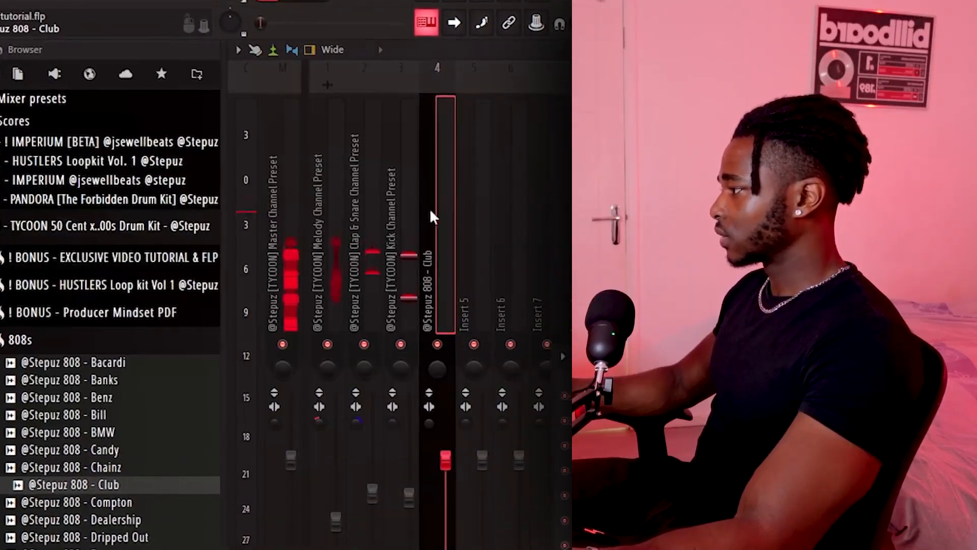
# Sidechain the kick's mixer track to the 808 track.
pyautogui.click(410, 245)
pyautogui.rightClick(296, 520)
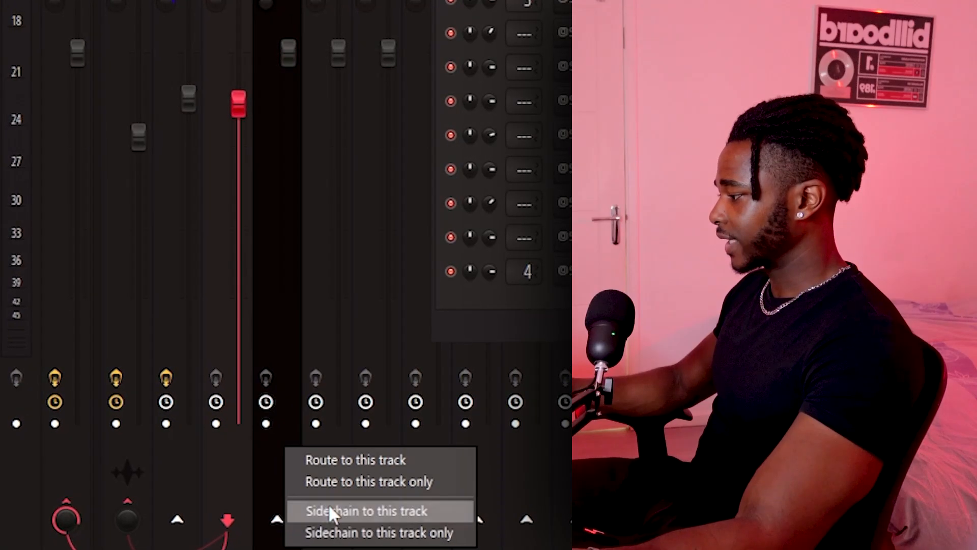